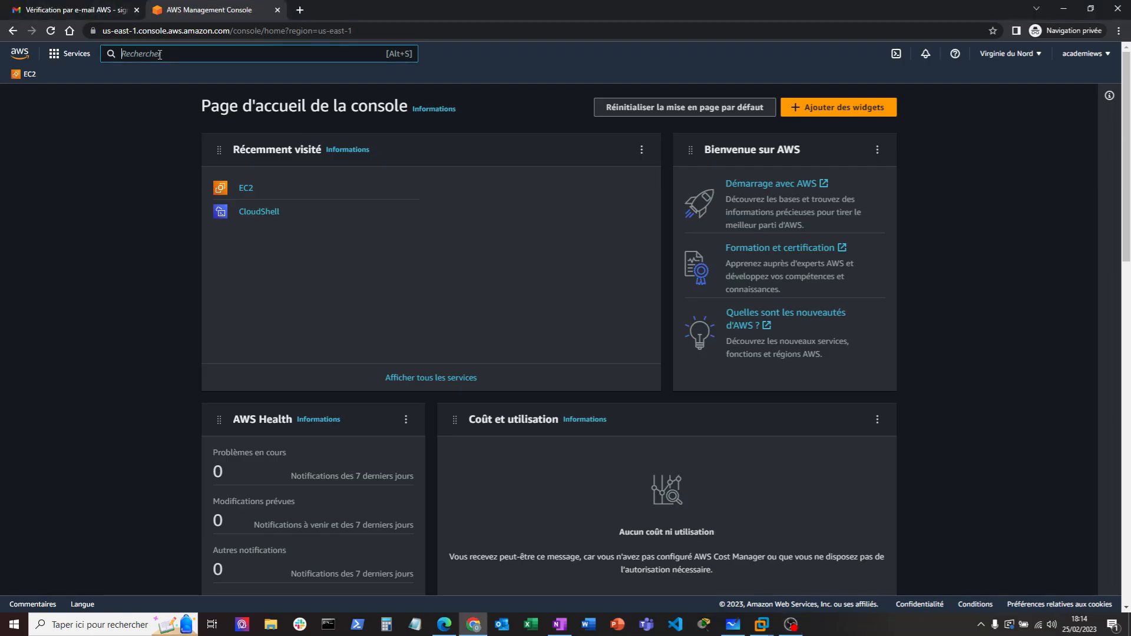
# - Search for 'iam', star IAM as a favourite service, and open the IAM dashboard
pyautogui.write('iam')
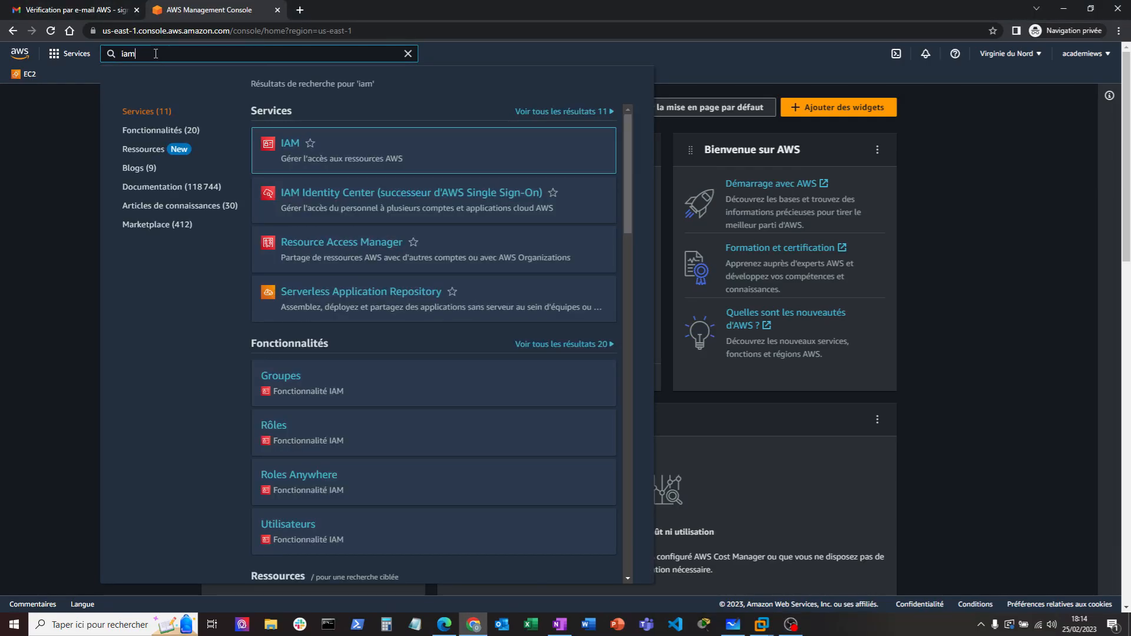
pyautogui.moveTo(367, 153)
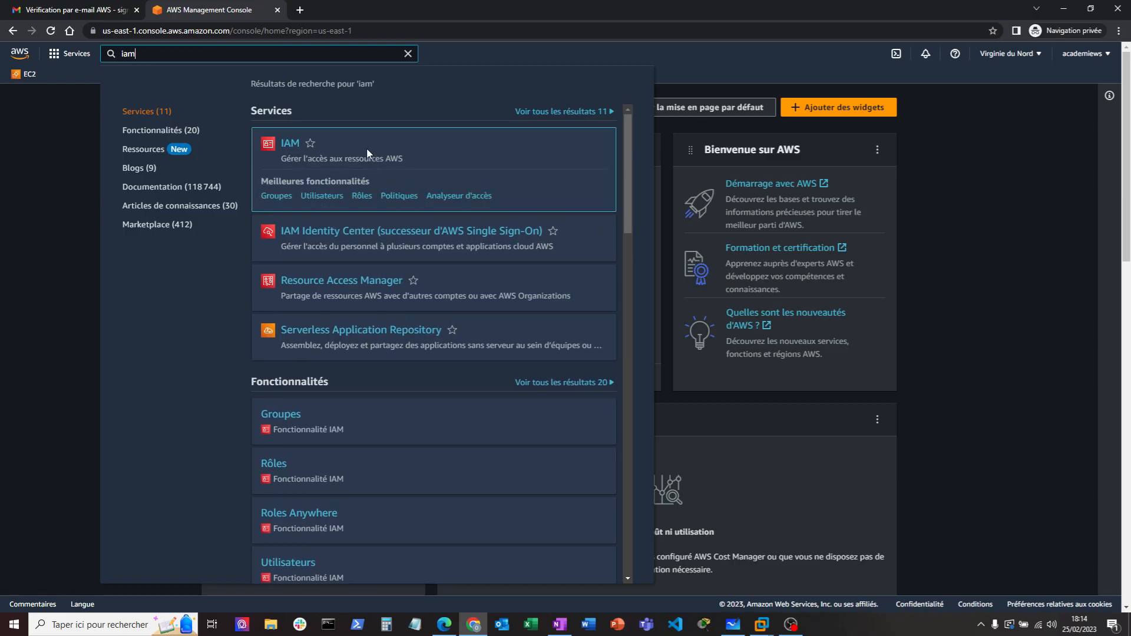
pyautogui.click(310, 143)
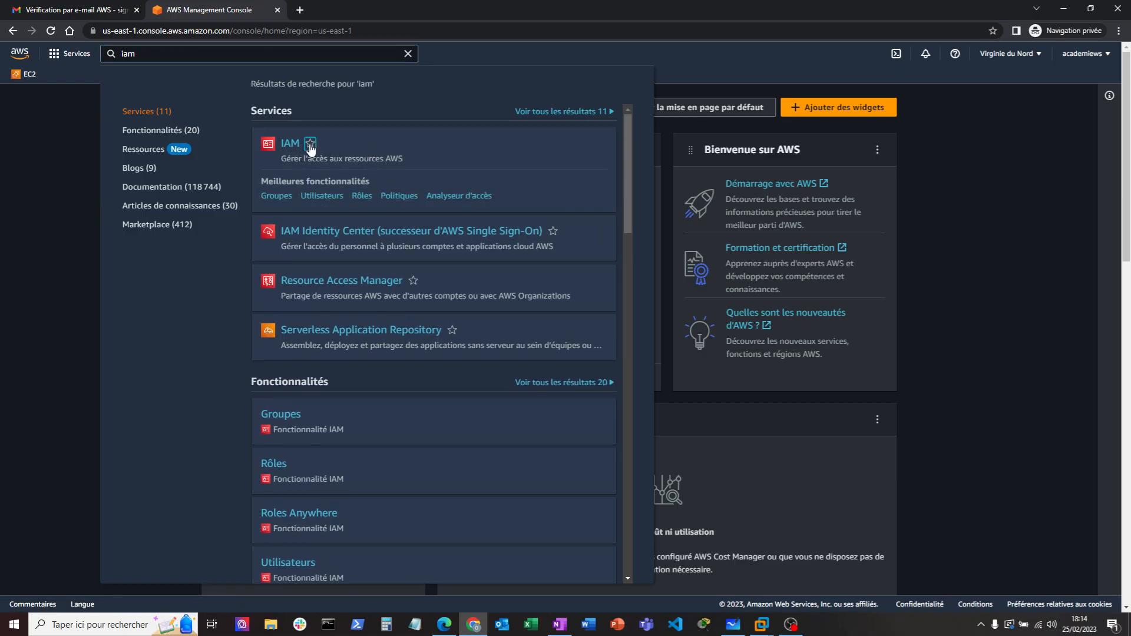
pyautogui.click(290, 145)
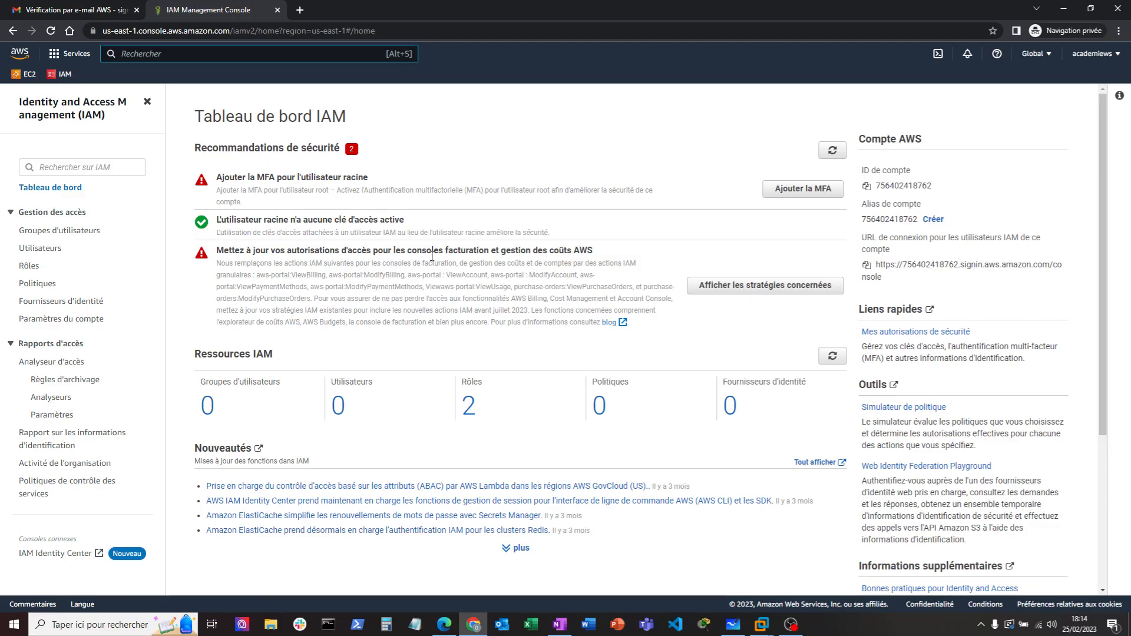
# - Open 'Paramètres du compte' and highlight the default 8-character minimum password length
pyautogui.click(49, 326)
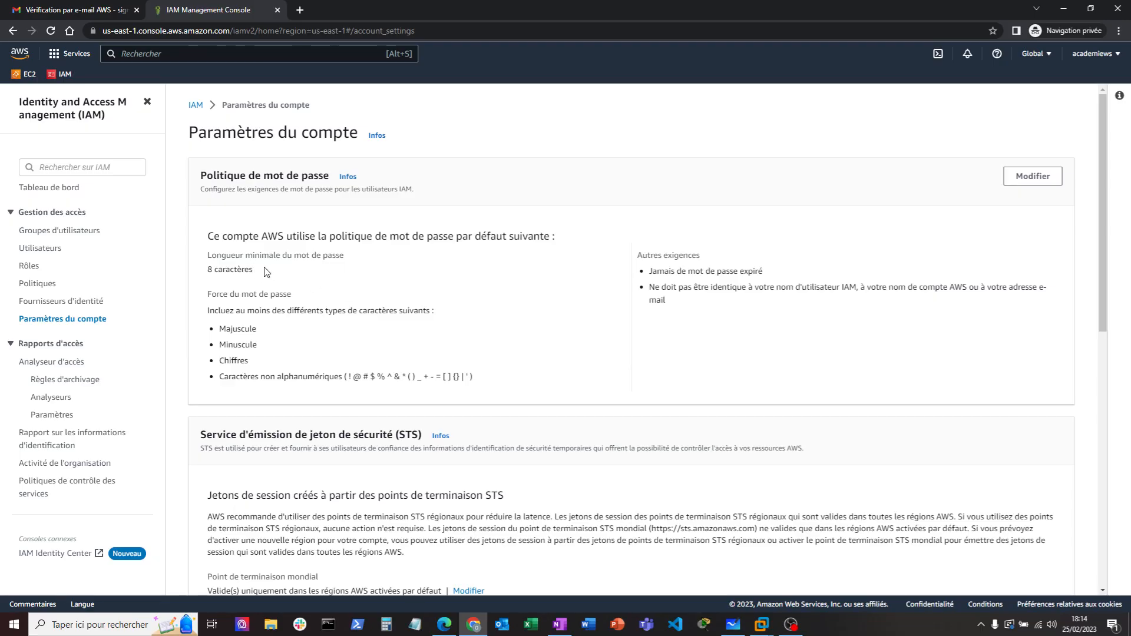
pyautogui.moveTo(265, 271); pyautogui.dragTo(208, 277)
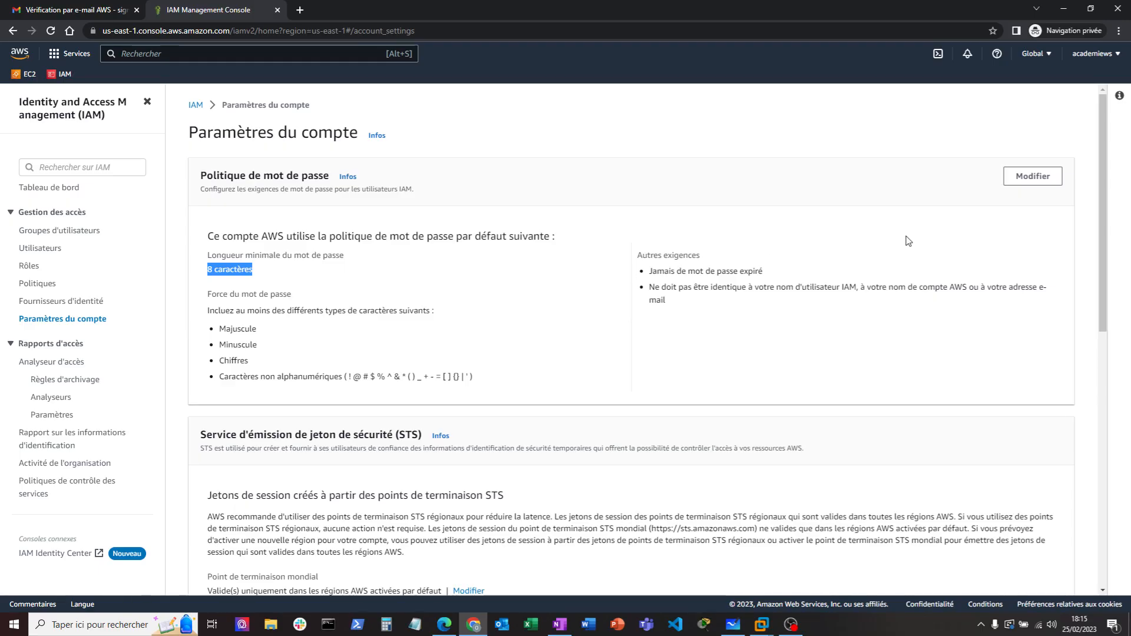
# - Save a custom password policy: 12 characters minimum, uppercase, lowercase, digit and non-alphanumeric required
pyautogui.click(1032, 183)
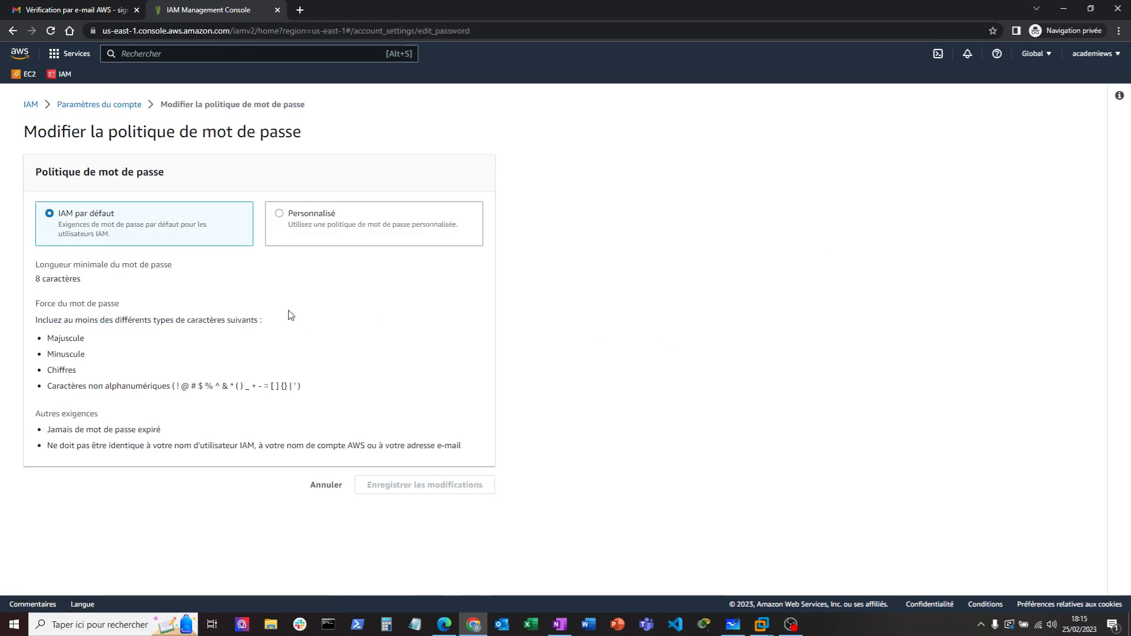
pyautogui.click(280, 215)
pyautogui.doubleClick(54, 298)
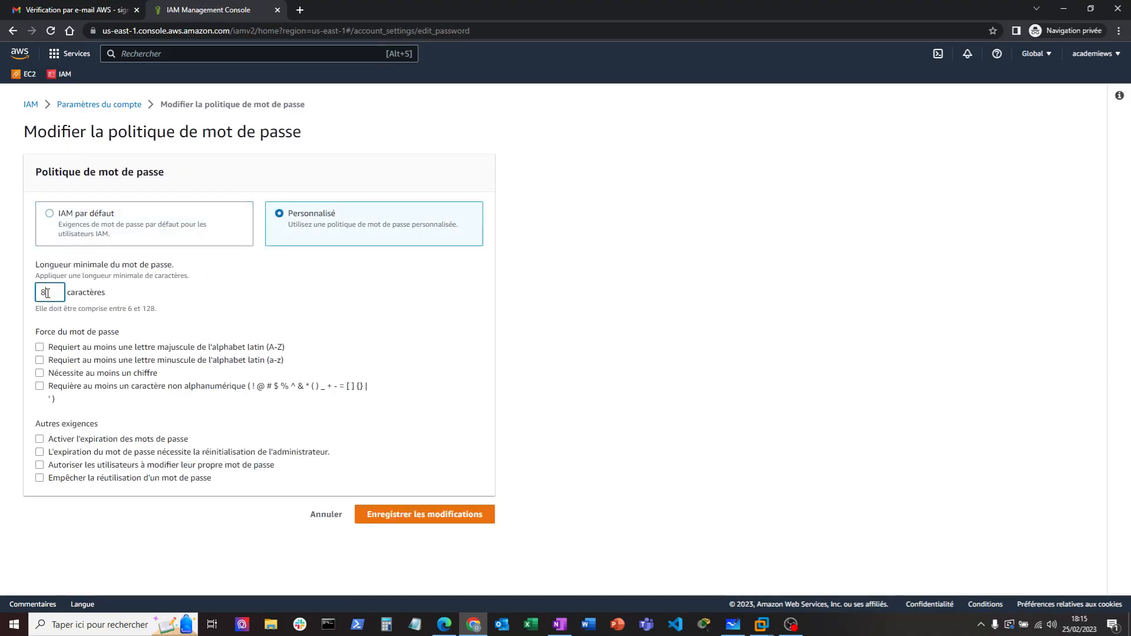
pyautogui.write('12')
pyautogui.click(39, 347)
pyautogui.click(40, 360)
pyautogui.click(40, 373)
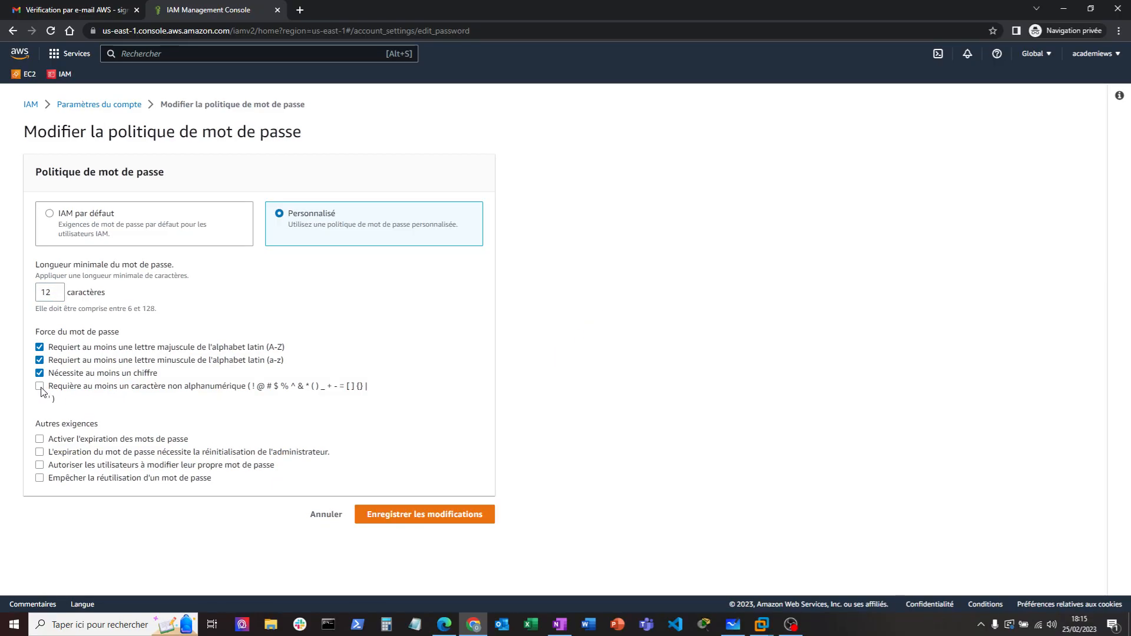
pyautogui.click(39, 386)
pyautogui.click(432, 523)
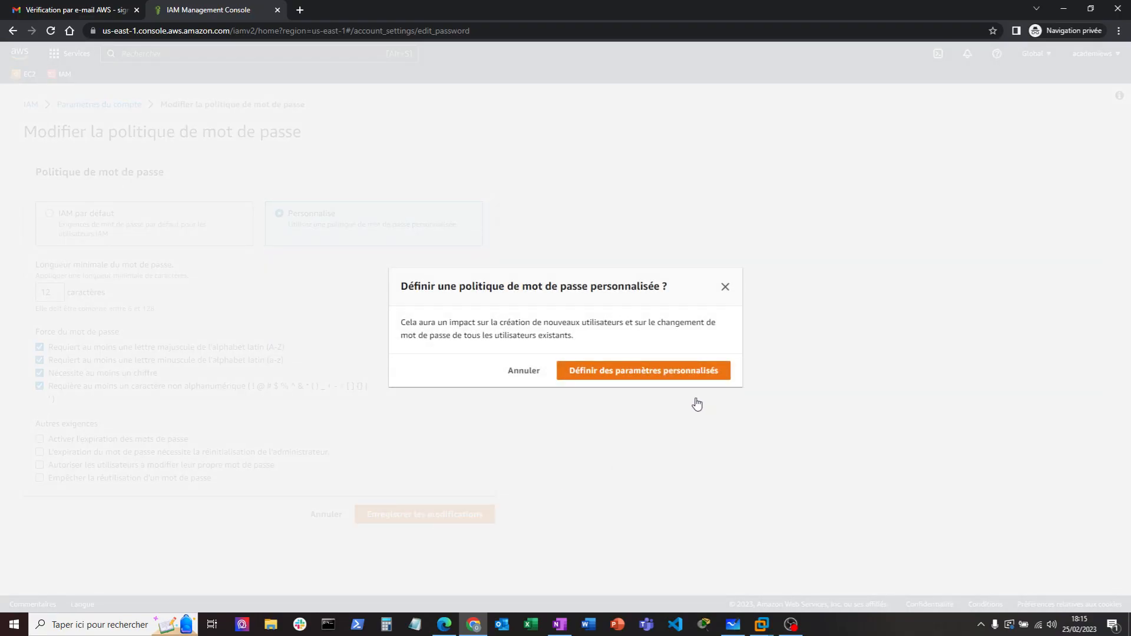
pyautogui.click(621, 375)
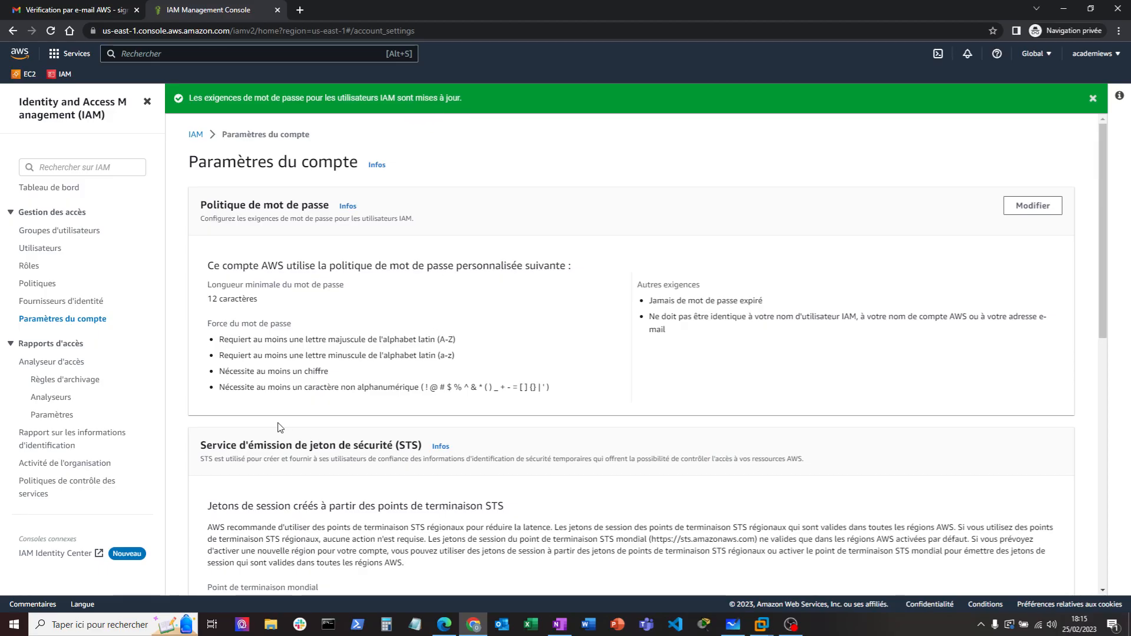
# - On the dashboard, note the account ID in the sign-in URL and save the alias 'academiews'
pyautogui.click(49, 187)
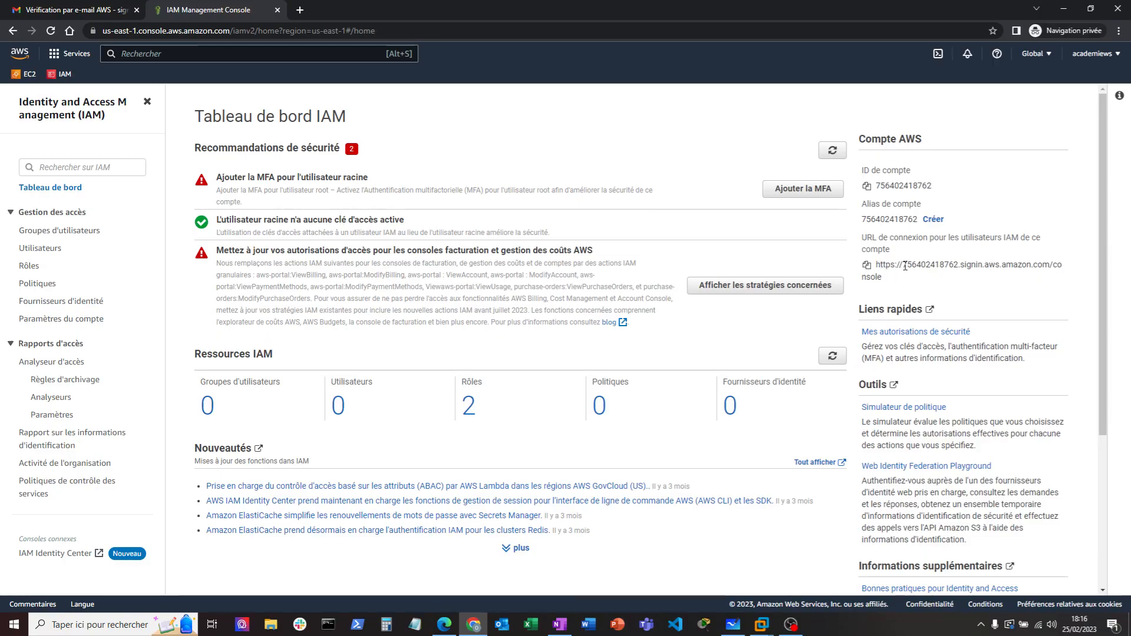
pyautogui.moveTo(904, 266); pyautogui.dragTo(958, 267)
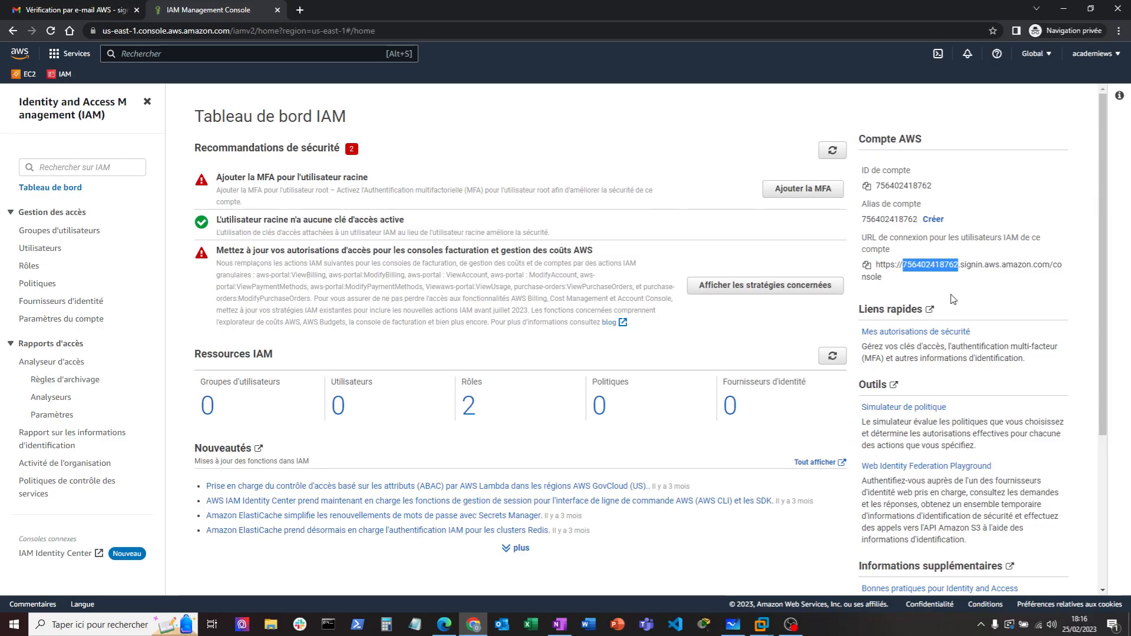
pyautogui.click(933, 221)
pyautogui.click(465, 324)
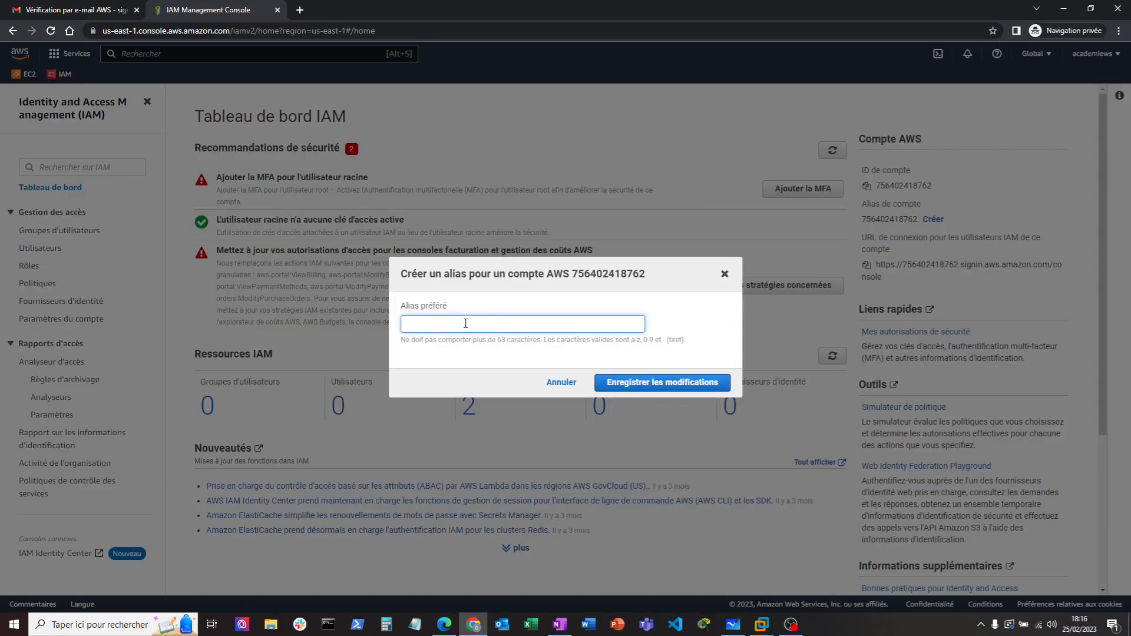
pyautogui.write('academie')
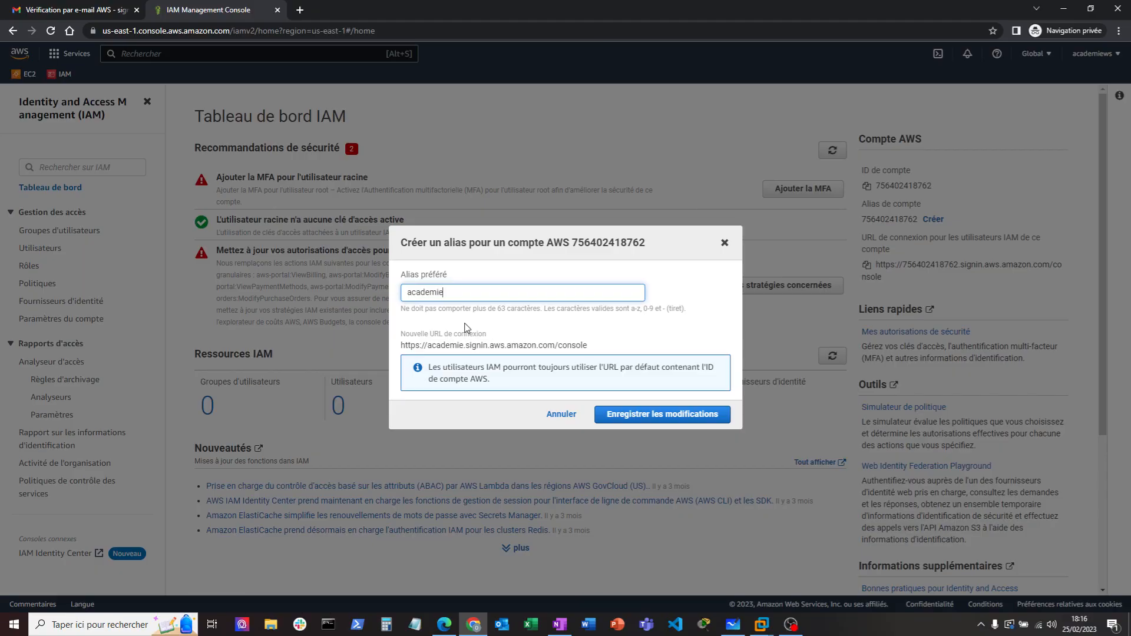
pyautogui.write('ws')
pyautogui.click(647, 416)
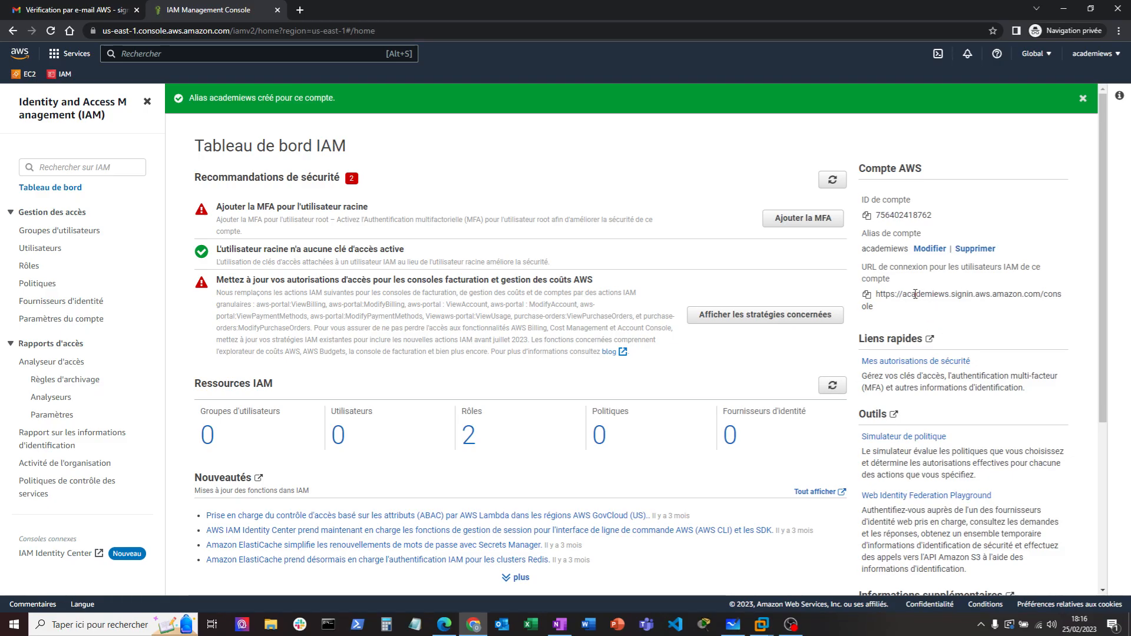
pyautogui.moveTo(903, 297); pyautogui.dragTo(950, 298)
pyautogui.click(969, 325)
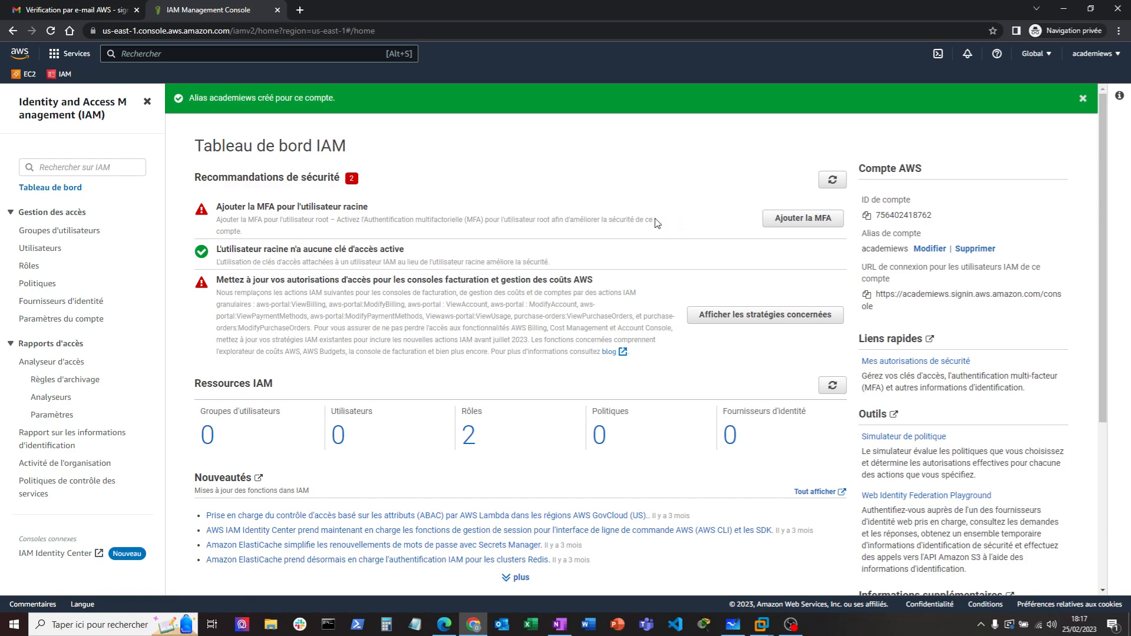
# - Open 'Affecter l'authentification MFA' on the root user's security credentials page
pyautogui.click(808, 219)
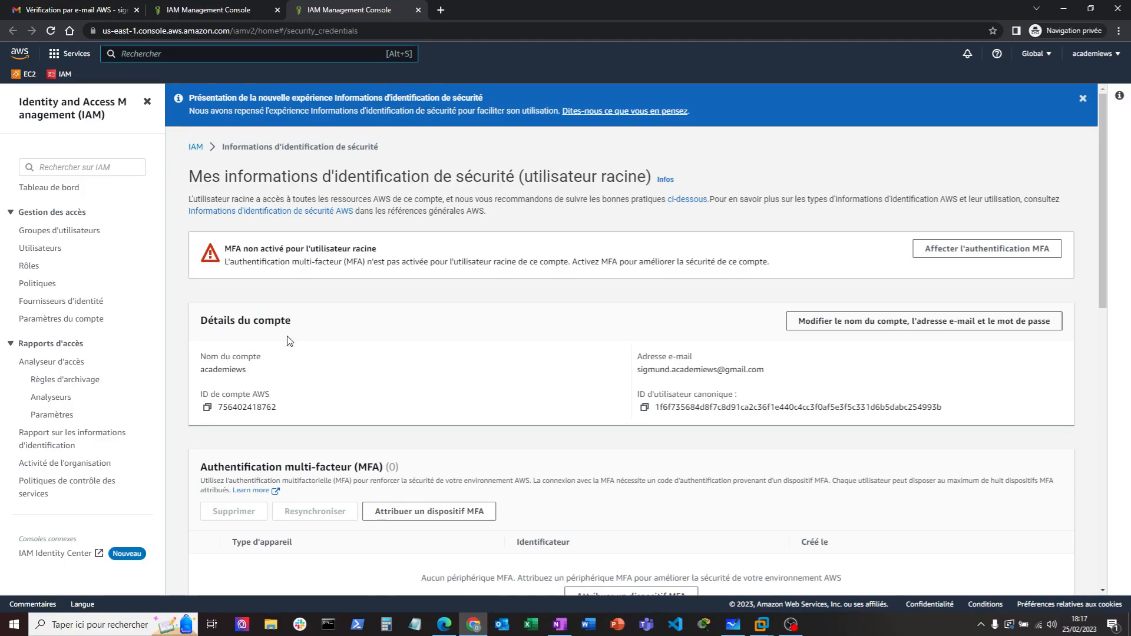
pyautogui.moveTo(264, 371); pyautogui.dragTo(201, 371)
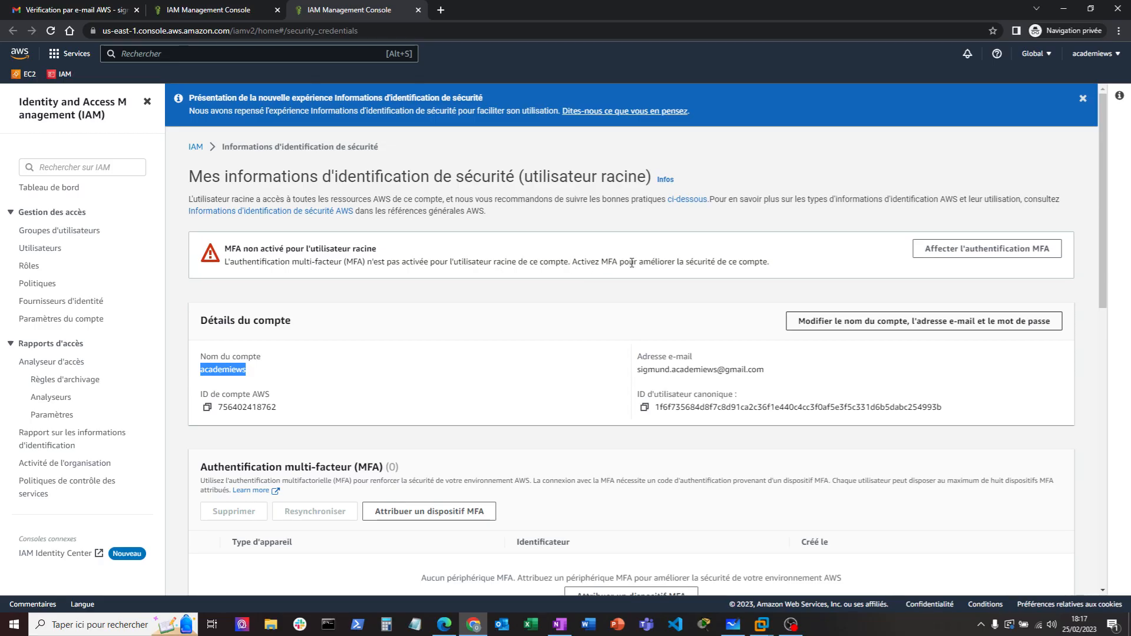
pyautogui.click(976, 253)
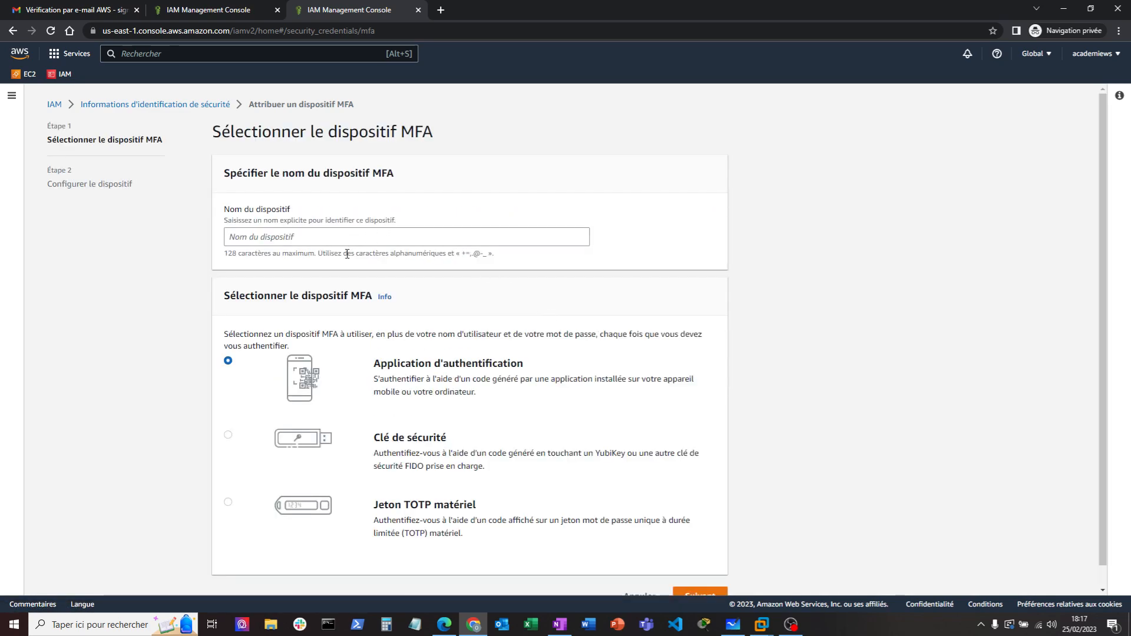
# - Name the authenticator-app MFA device 'telephone' and continue to its configuration step
pyautogui.click(301, 237)
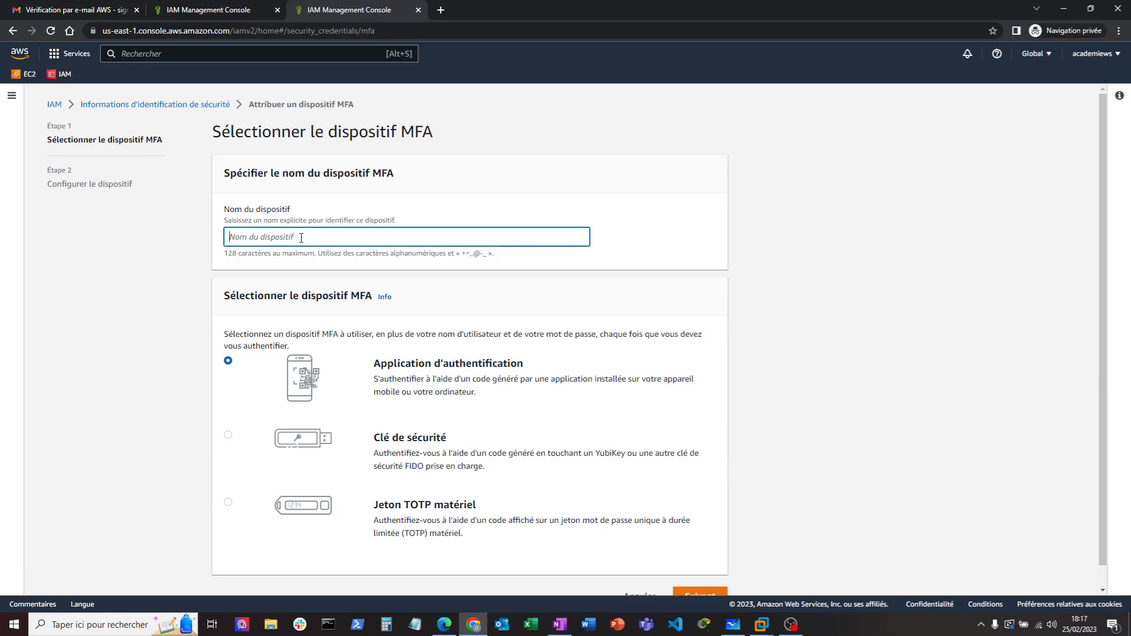
pyautogui.write('teleph')
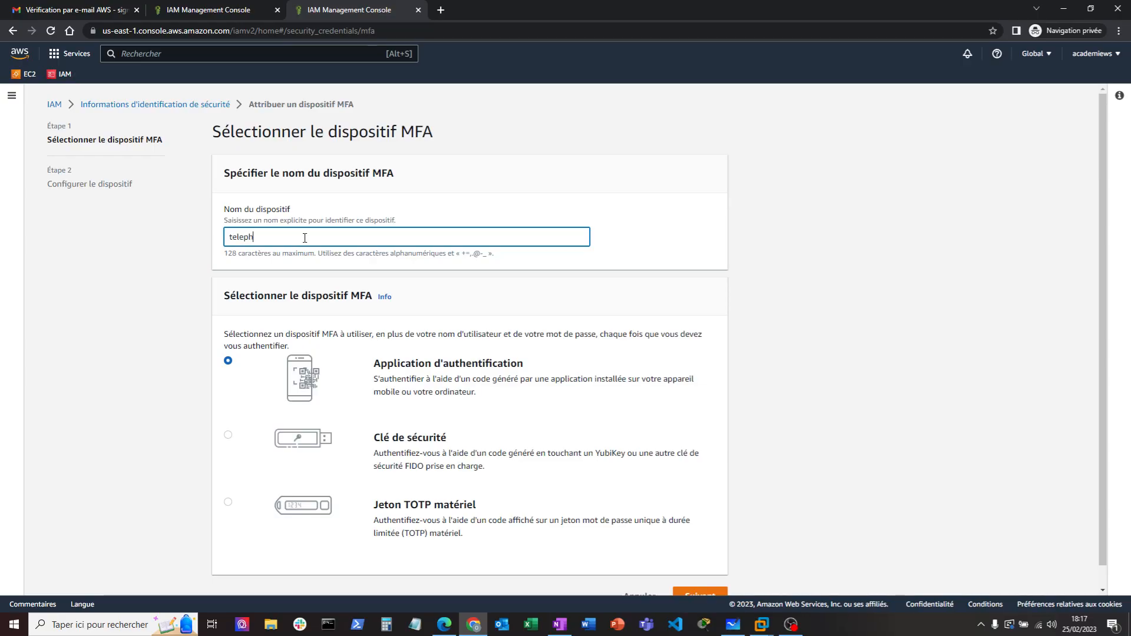
pyautogui.write('one')
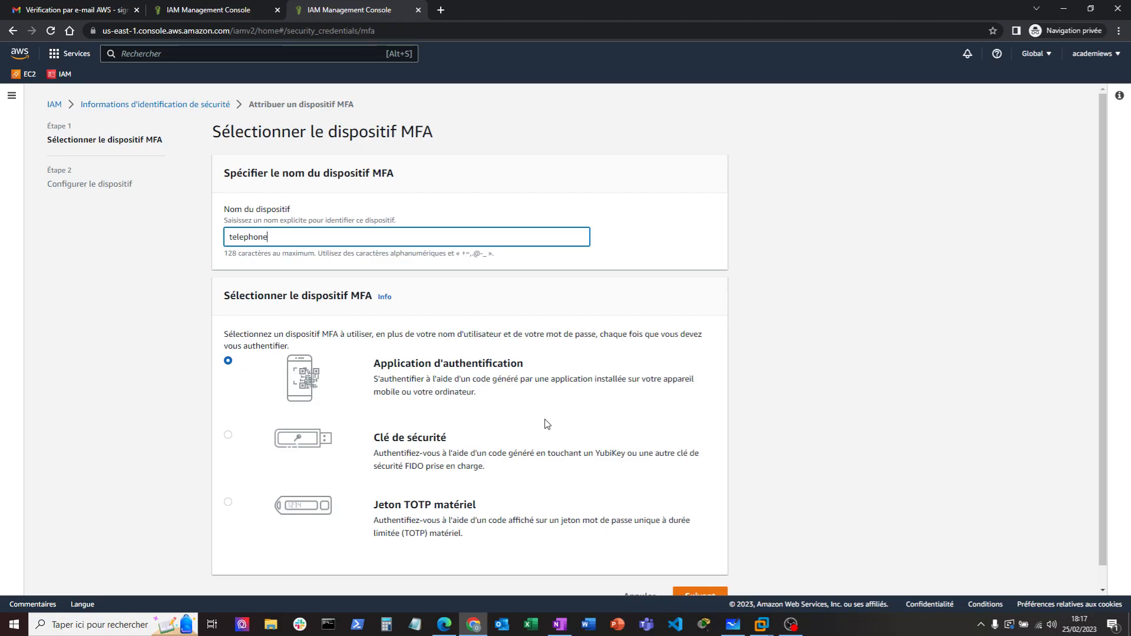
pyautogui.scroll(-1, 548, 421)
pyautogui.click(714, 580)
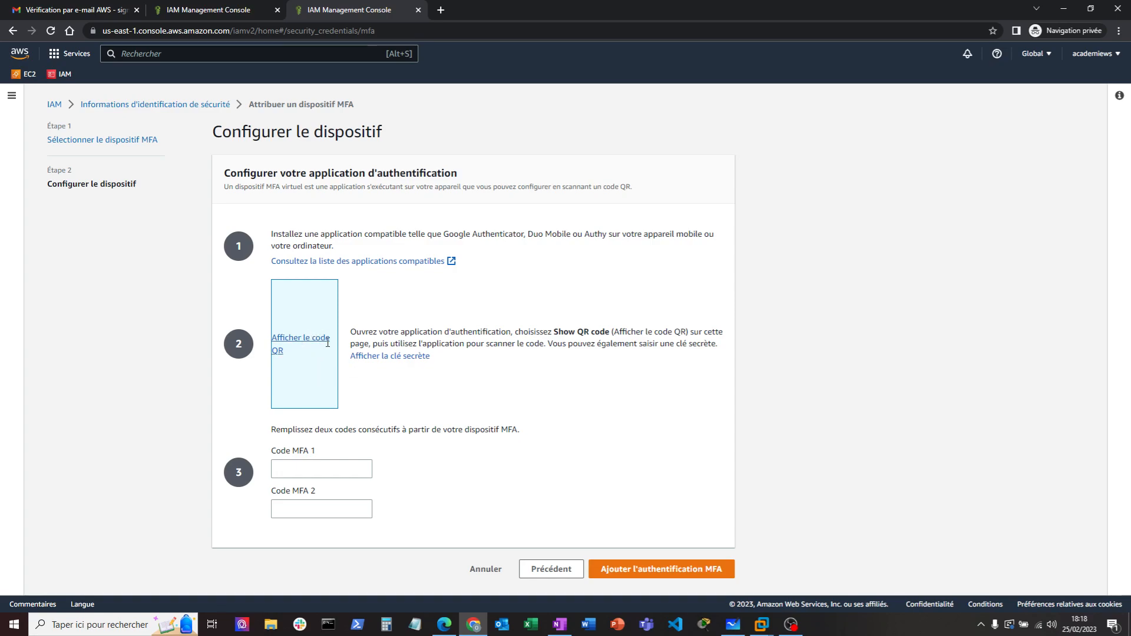
# - In a new private tab, search 'play store' and open Google Play
pyautogui.click(440, 10)
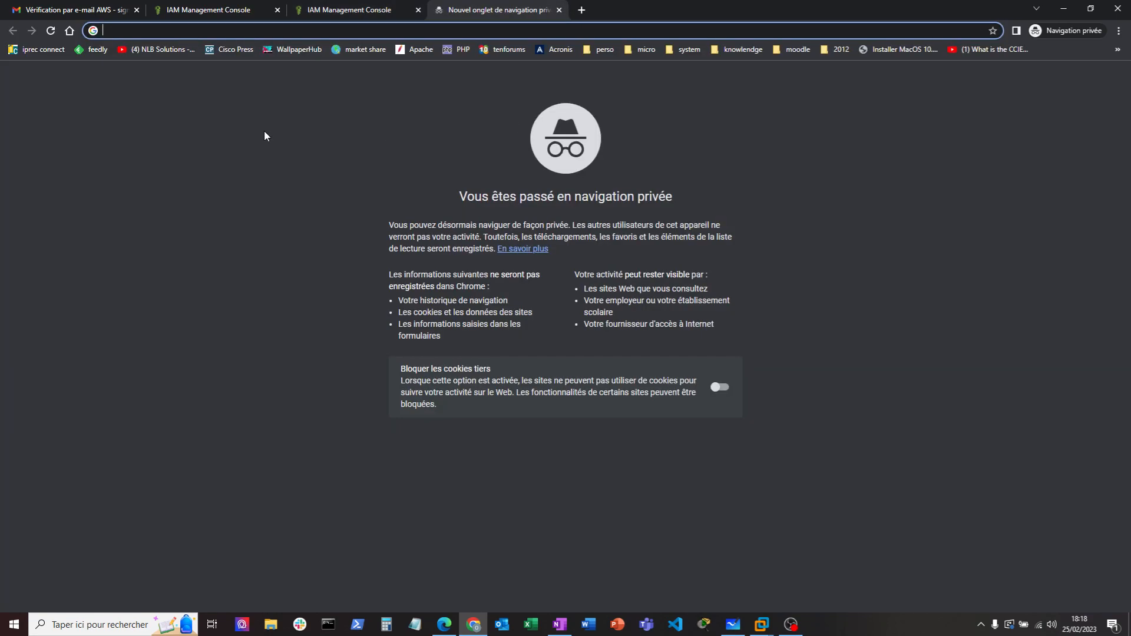
pyautogui.write('play store')
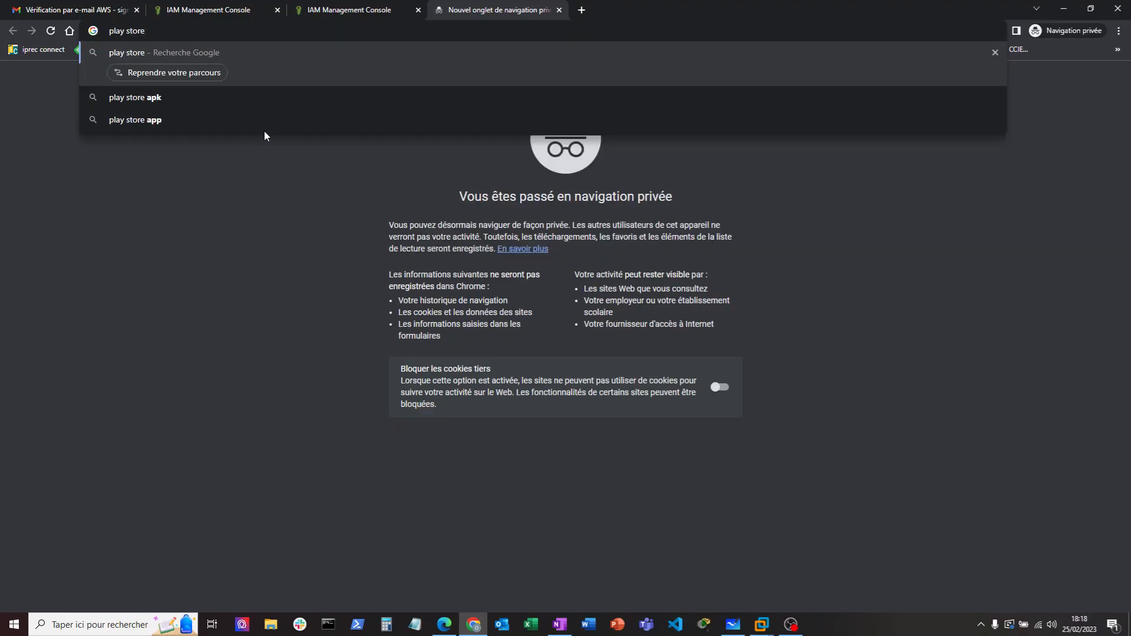
pyautogui.press('Return')
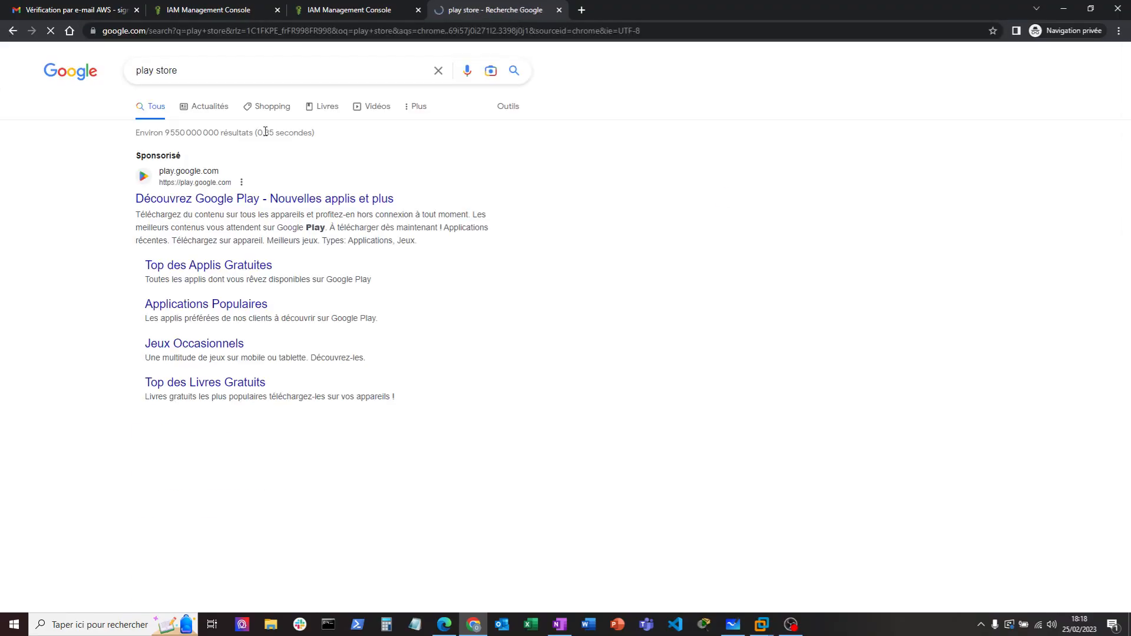
pyautogui.click(238, 204)
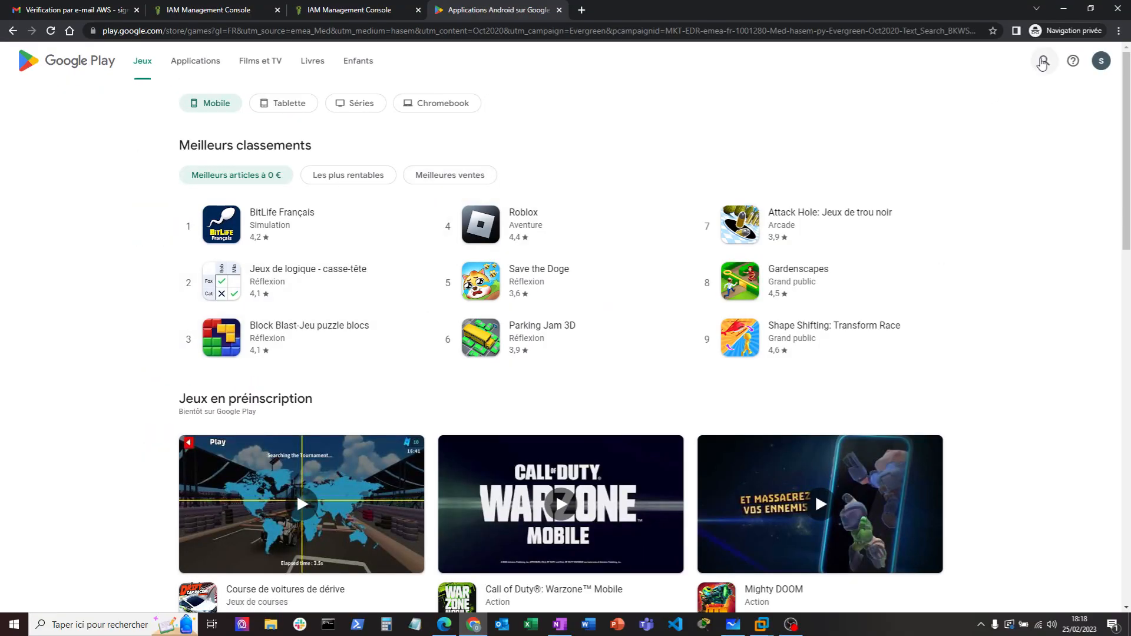
# - Search Google Play for 'auth' authenticator apps, then return to the IAM tab
pyautogui.click(1045, 61)
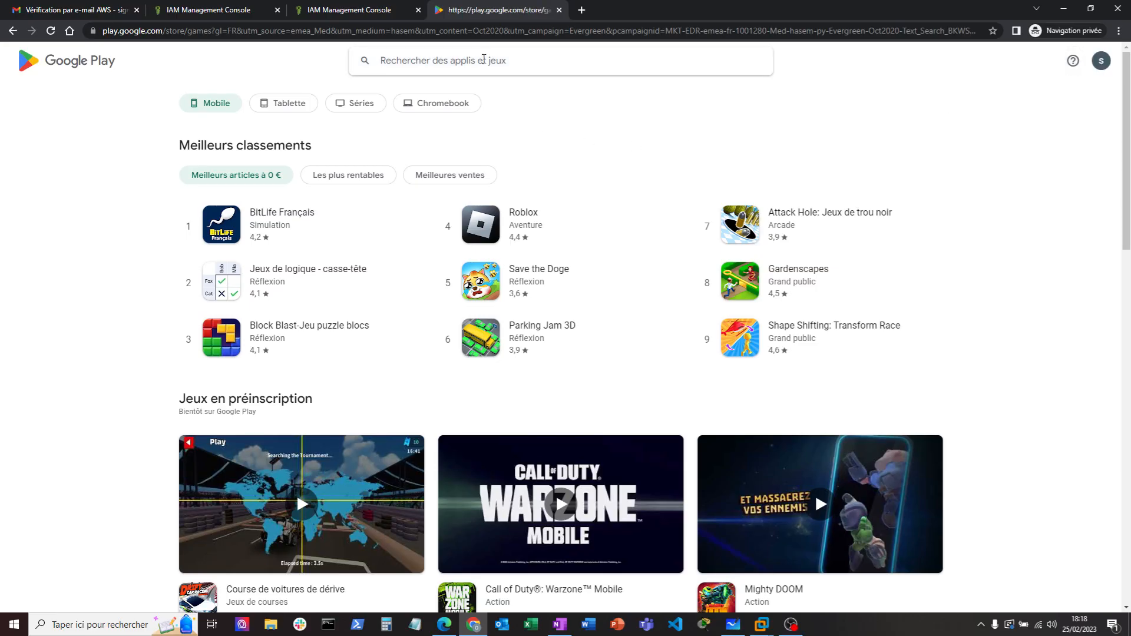
pyautogui.write('auth')
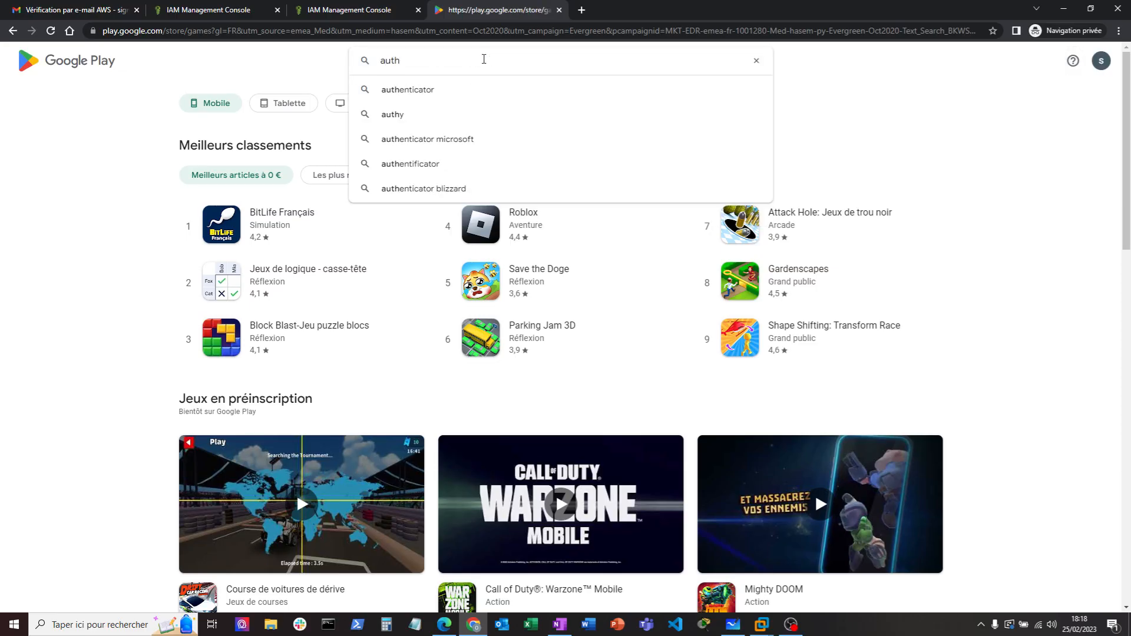
pyautogui.click(461, 94)
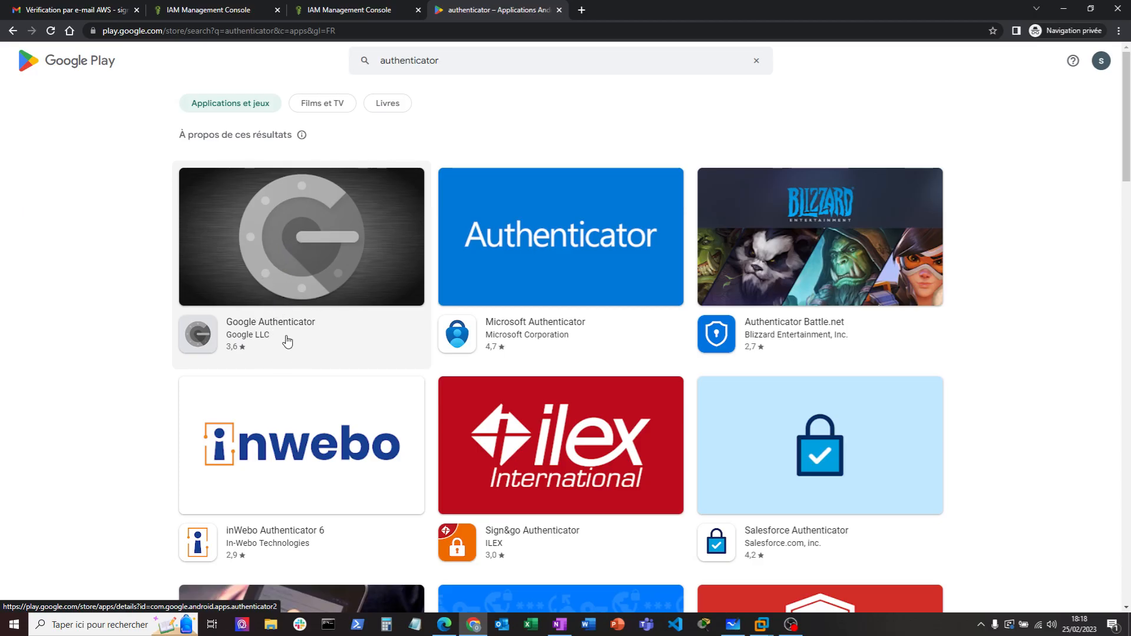
pyautogui.click(346, 10)
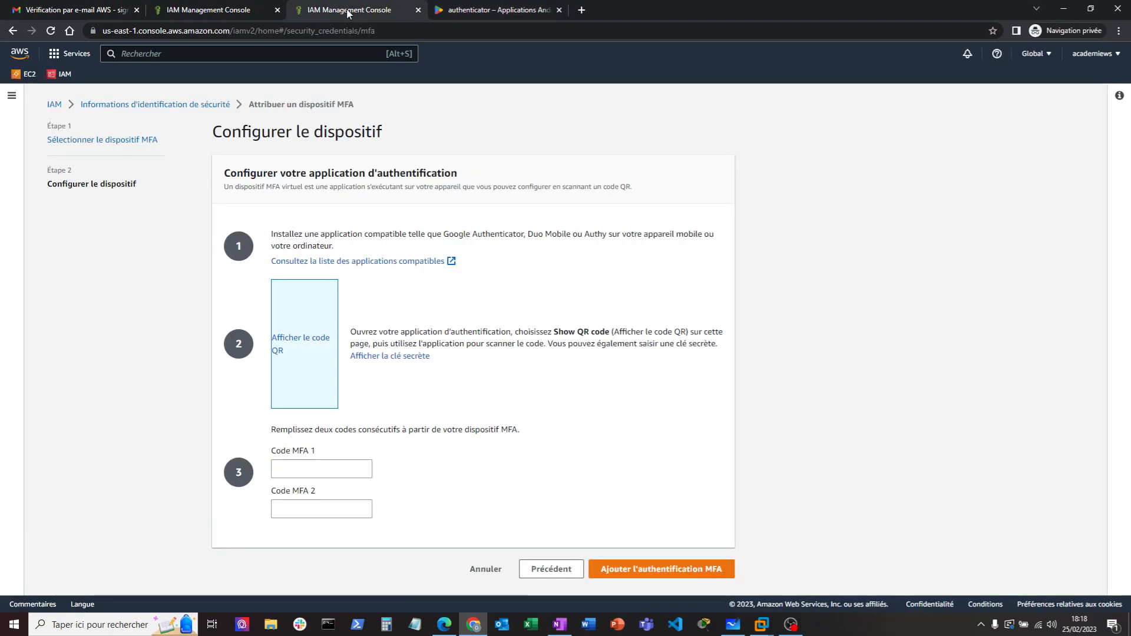
# - Show the QR code with 'Afficher le code QR' and select the Code MFA 1 field
pyautogui.click(306, 336)
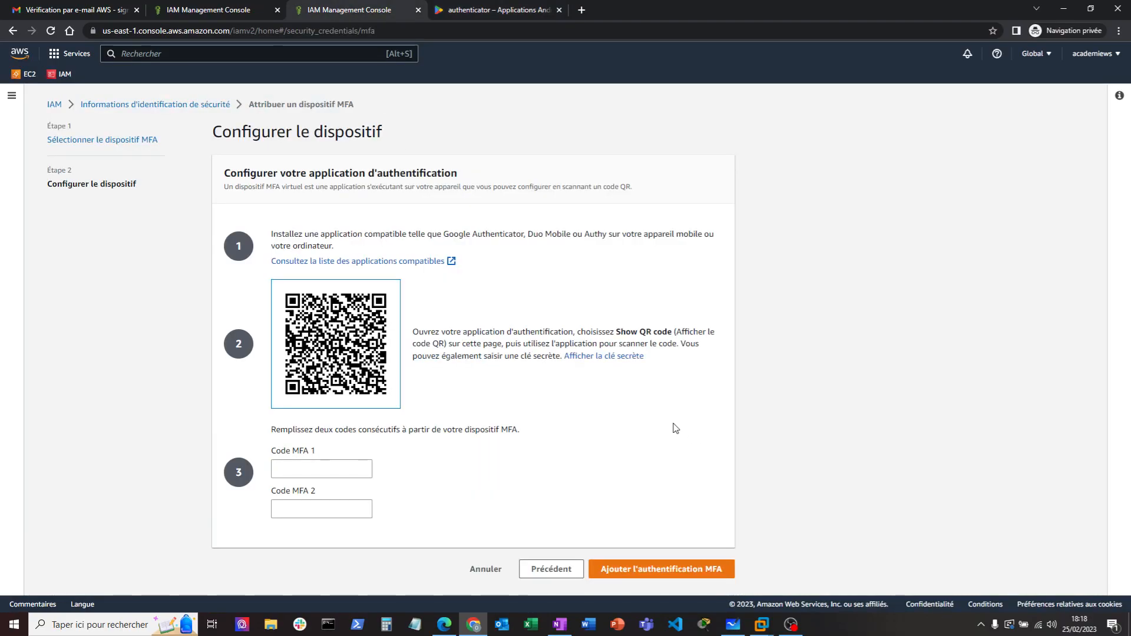
pyautogui.click(307, 467)
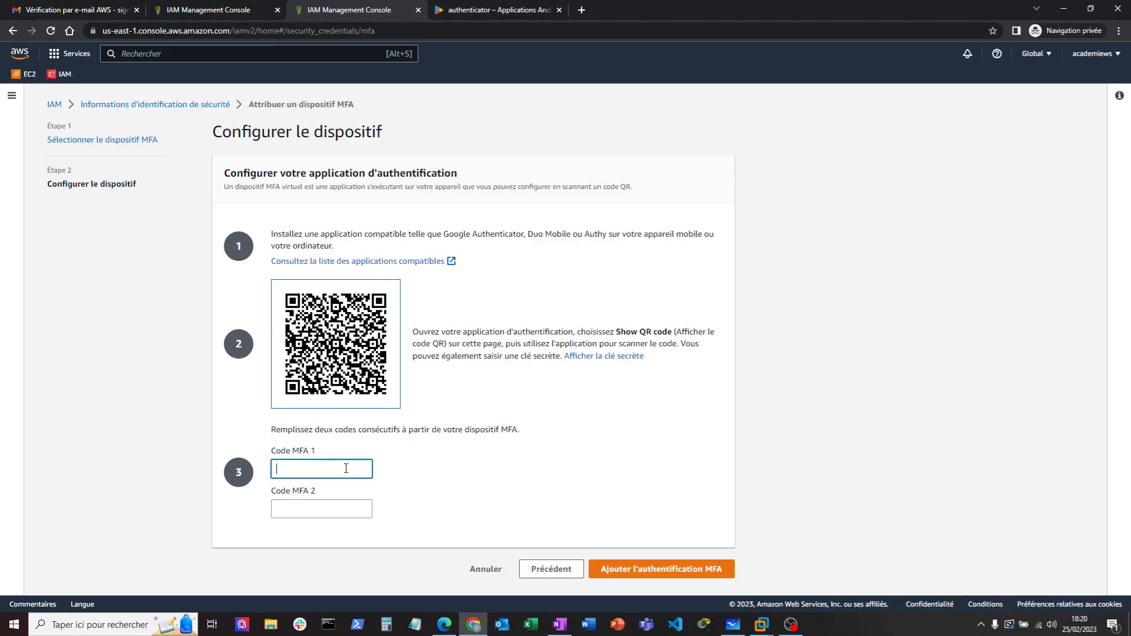
# - Enter the first authenticator code in Code MFA 1 and the next code in Code MFA 2
pyautogui.click(337, 511)
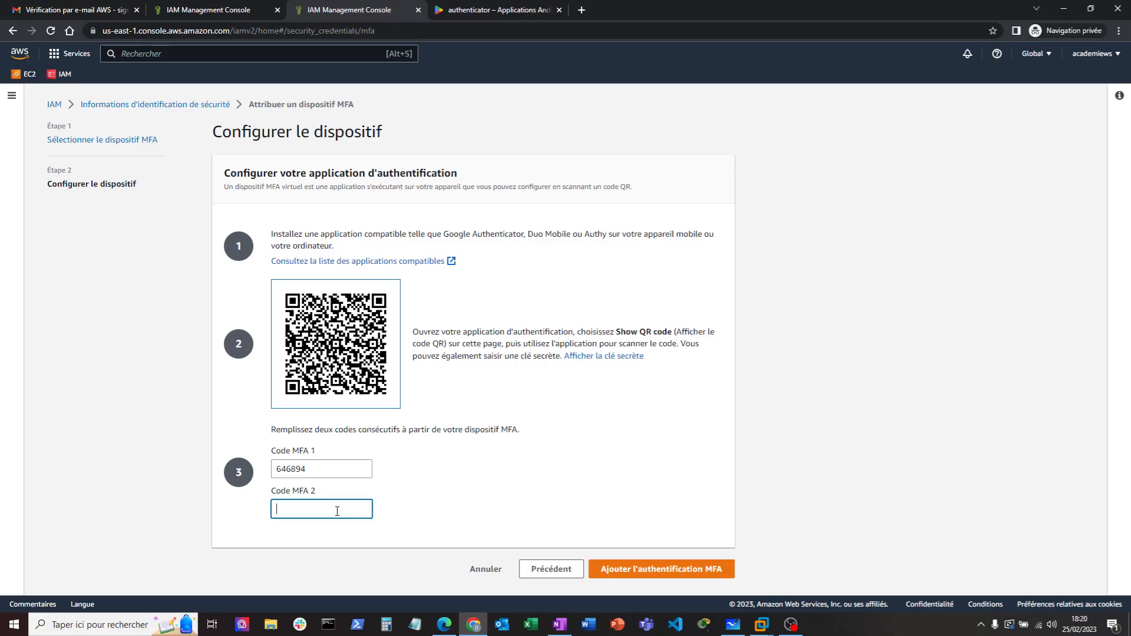
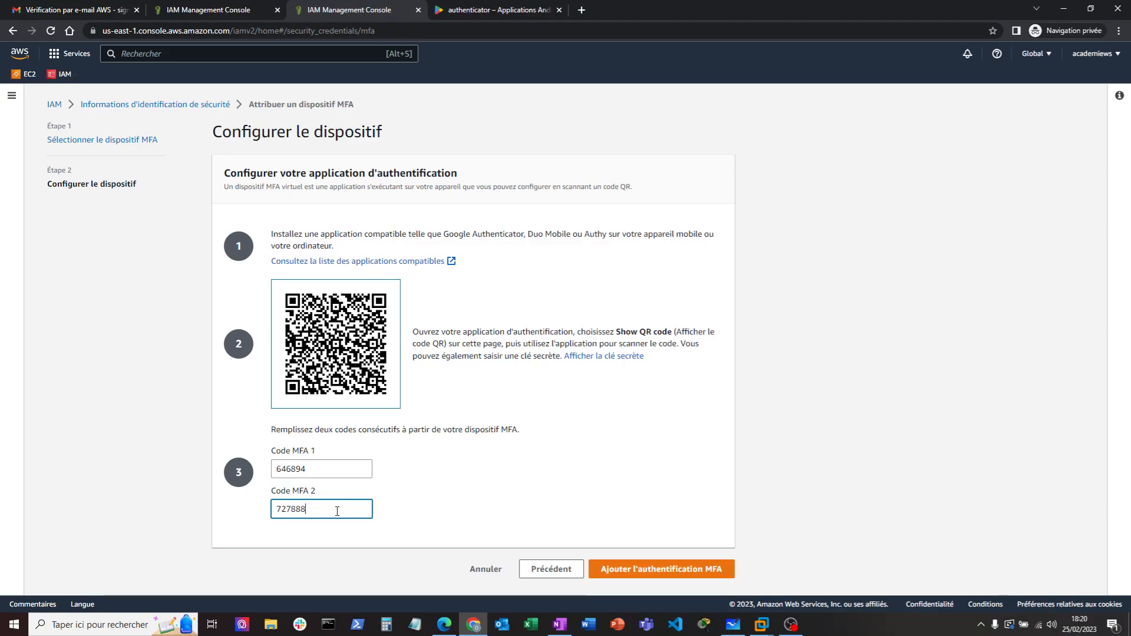
# - Confirm with 'Ajouter l'authentification MFA' to assign the 'telephone' virtual MFA device
pyautogui.click(678, 570)
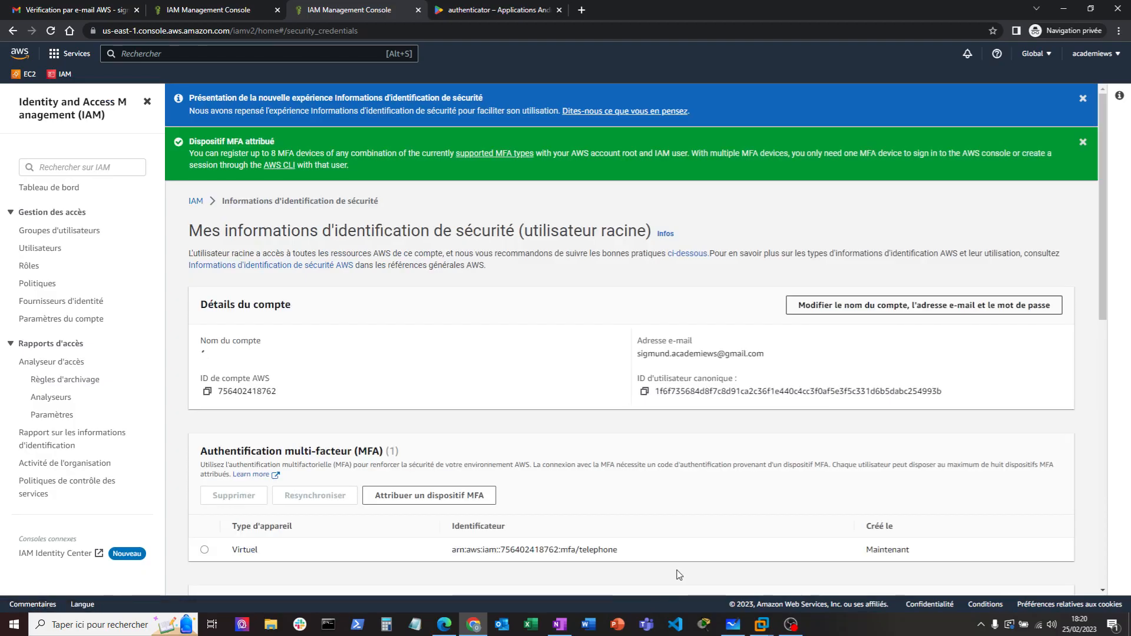